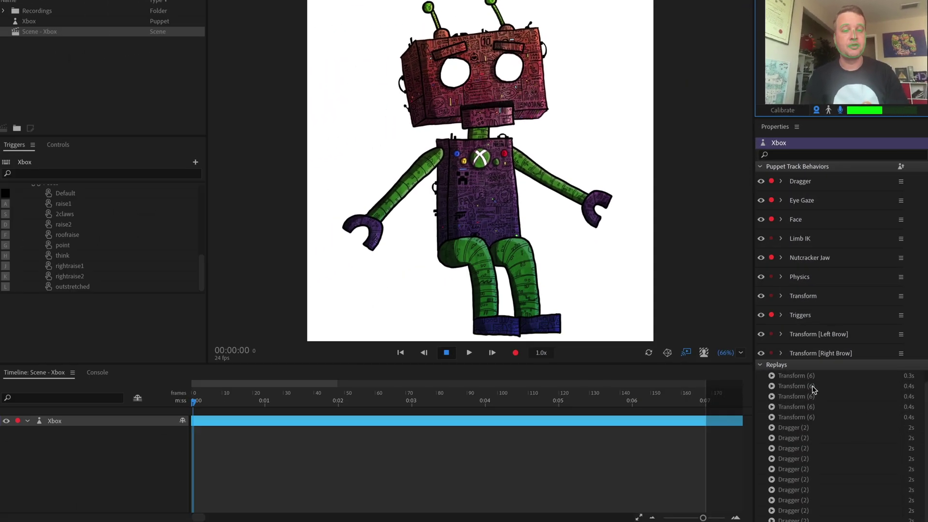
- Preview the Dragger (2) replays, then drag both robot claws onto its hips
{"action": "left_click", "coordinate": [114, 422]}
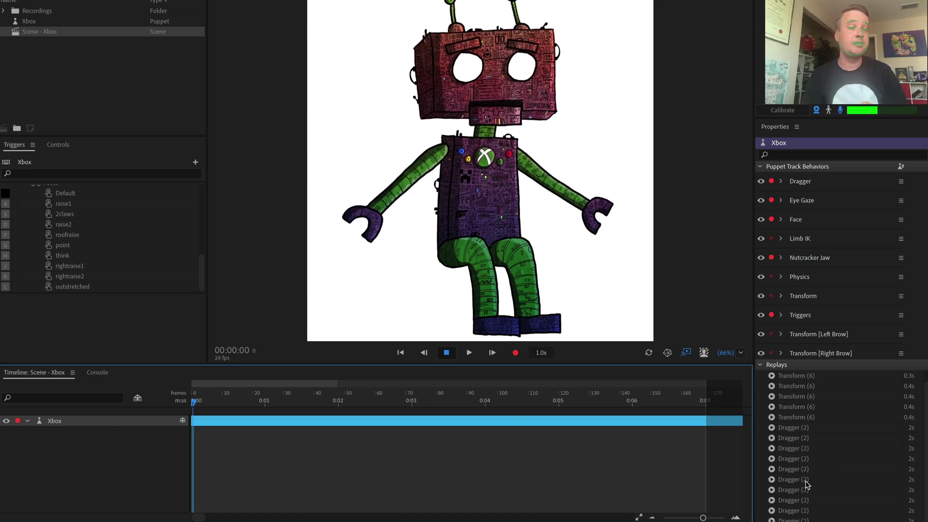
{"action": "left_click", "coordinate": [772, 448]}
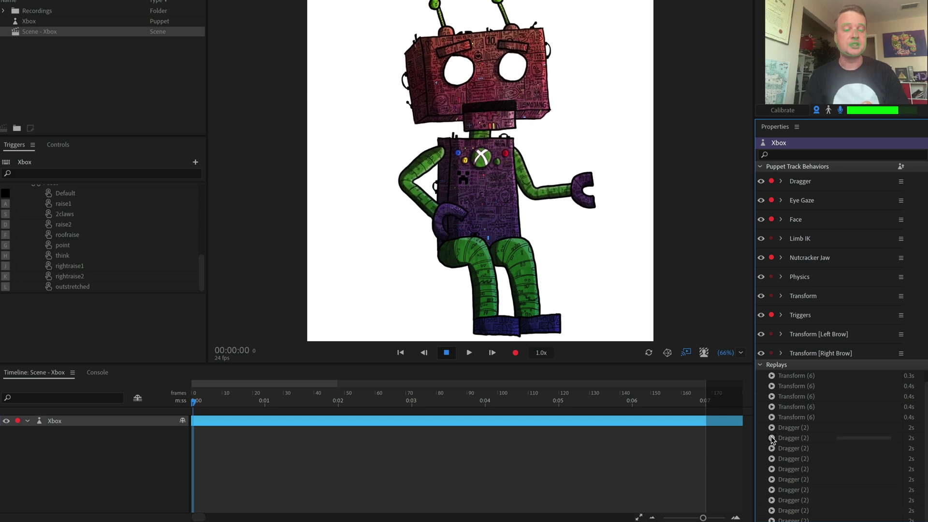
{"action": "left_click", "coordinate": [771, 437]}
{"action": "left_click", "coordinate": [772, 427]}
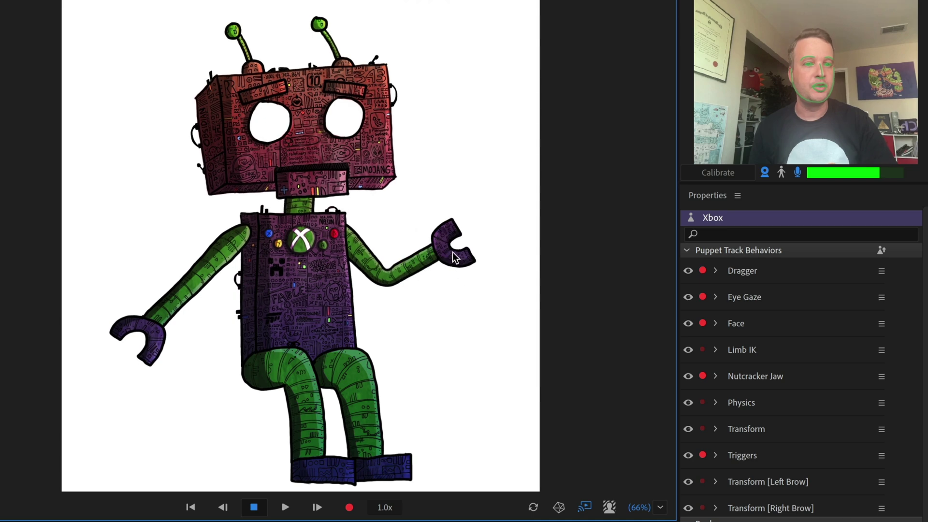
{"action": "left_click_drag", "start_coordinate": [151, 337], "coordinate": [248, 333]}
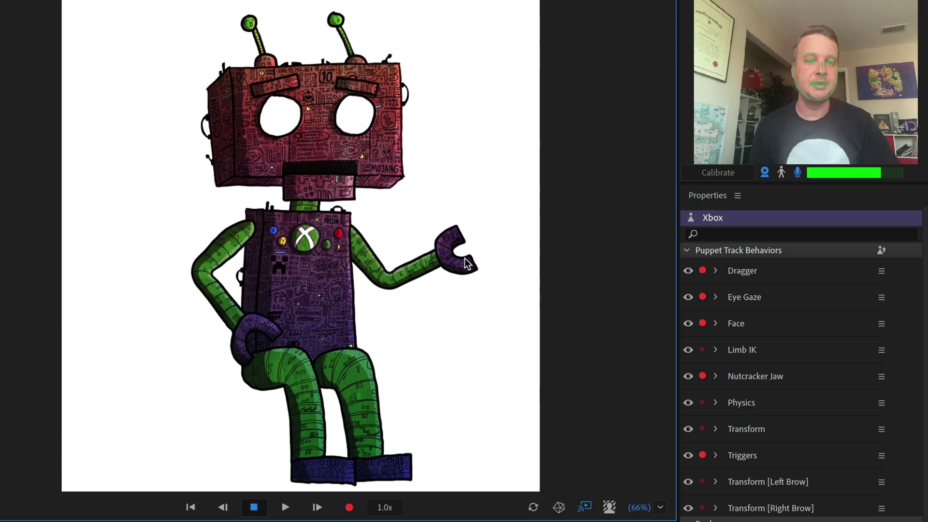
{"action": "left_click_drag", "start_coordinate": [490, 223], "coordinate": [382, 329]}
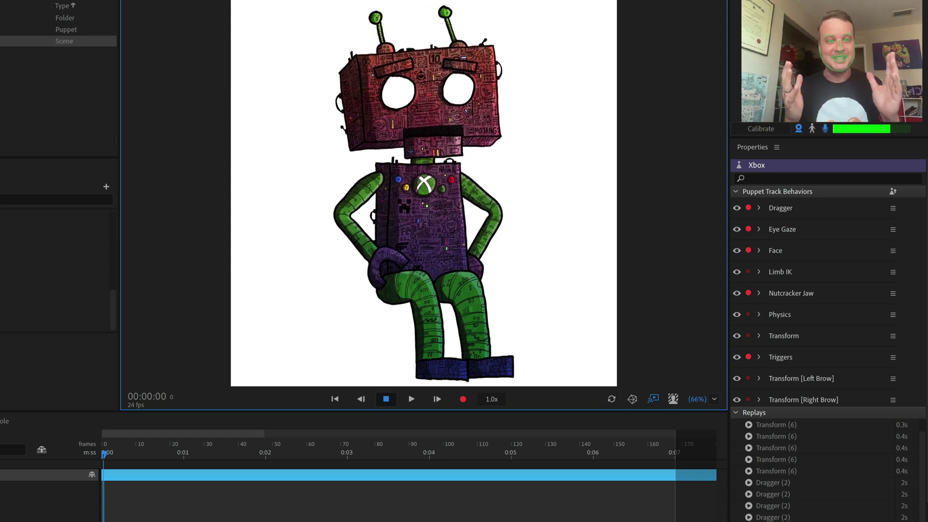
{"action": "left_click", "coordinate": [855, 130]}
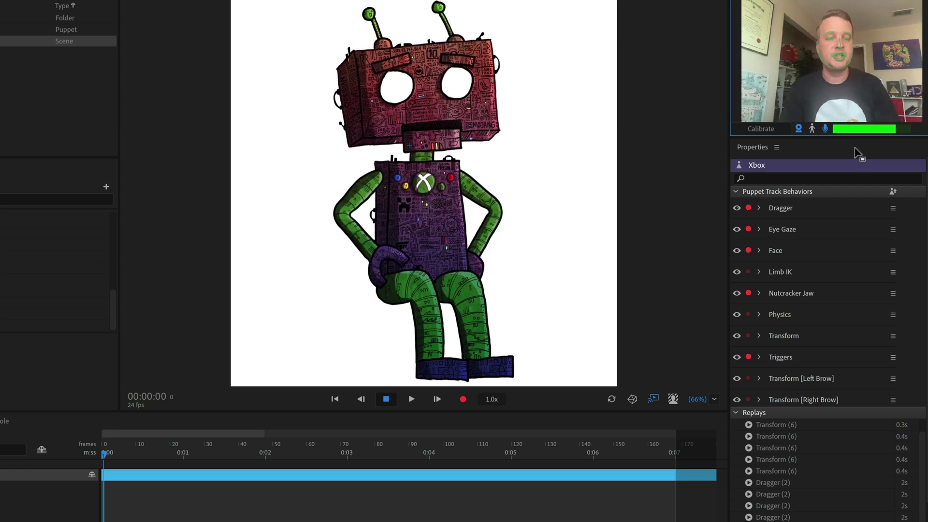
- Disarm Nutcracker Jaw and pose the robot with its right claw raised, left claw at chest
{"action": "left_click", "coordinate": [747, 293]}
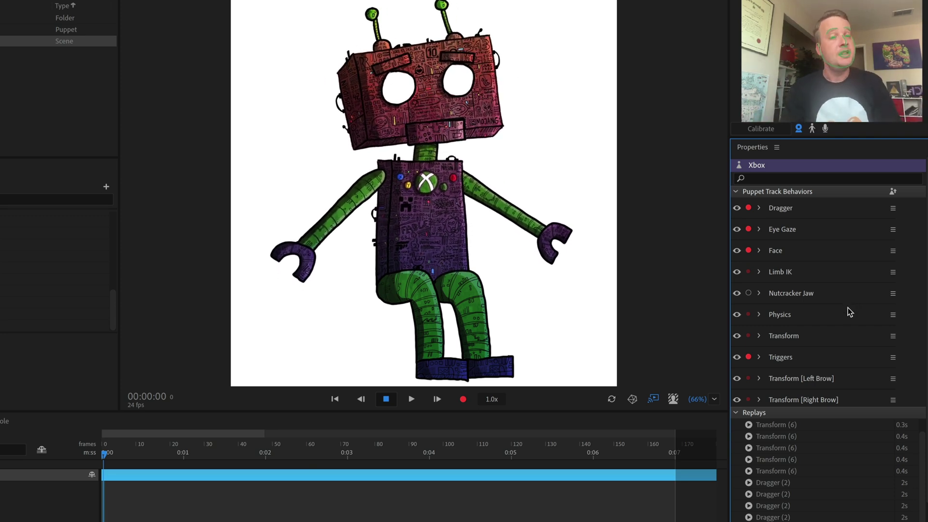
{"action": "left_click_drag", "start_coordinate": [554, 244], "coordinate": [549, 176]}
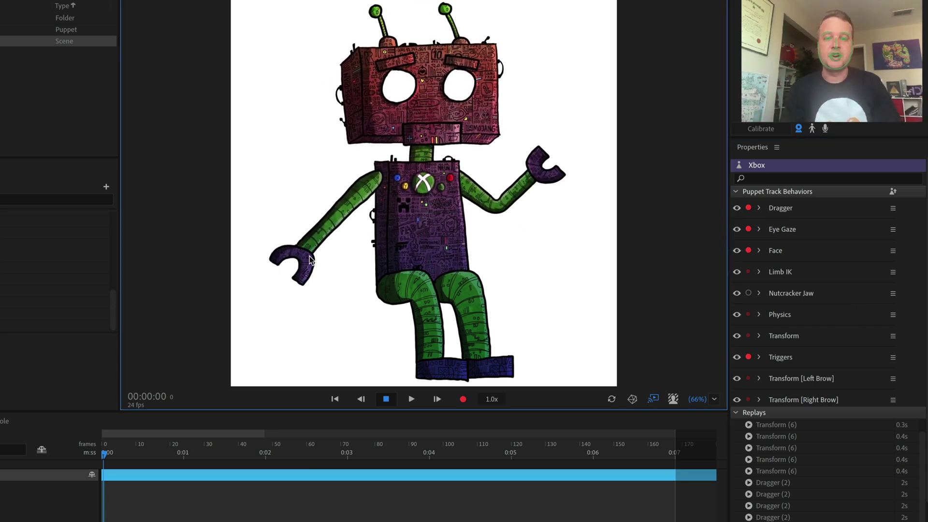
{"action": "left_click_drag", "start_coordinate": [309, 260], "coordinate": [425, 210]}
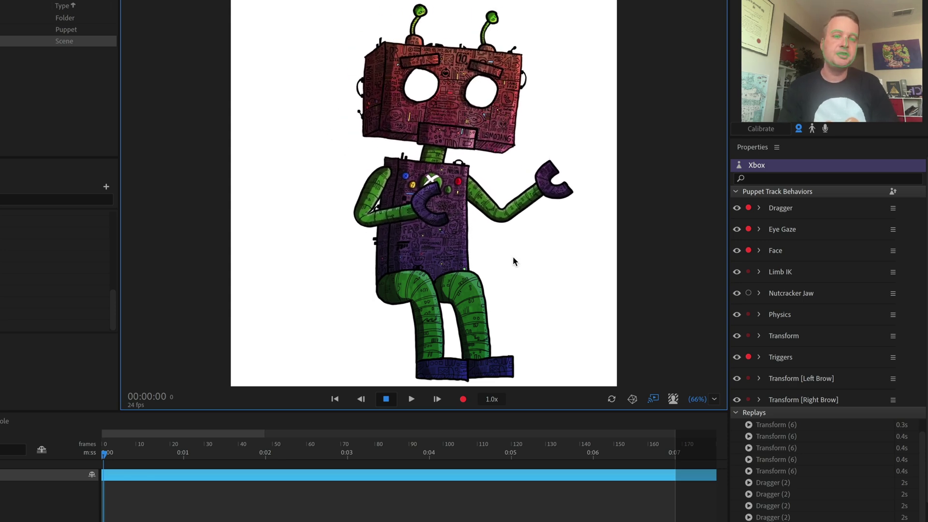
{"action": "left_click", "coordinate": [57, 192]}
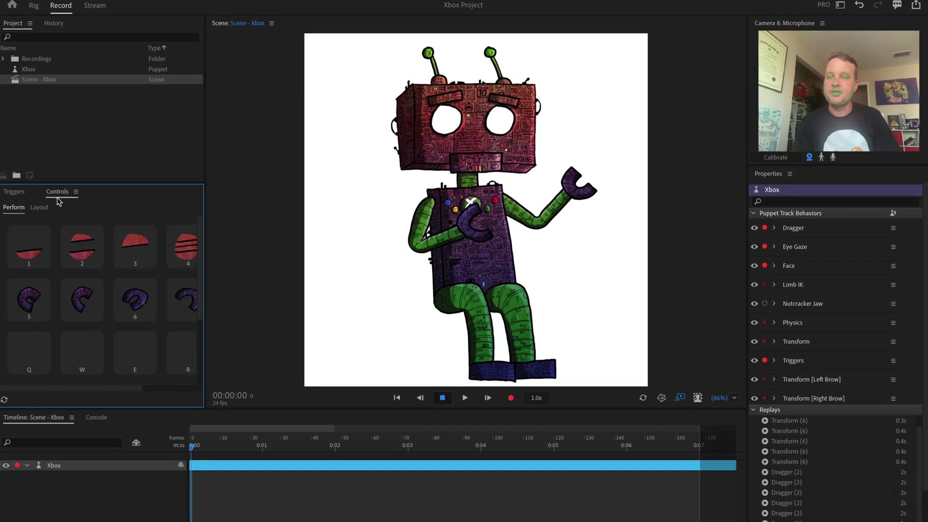
{"action": "left_click", "coordinate": [14, 193]}
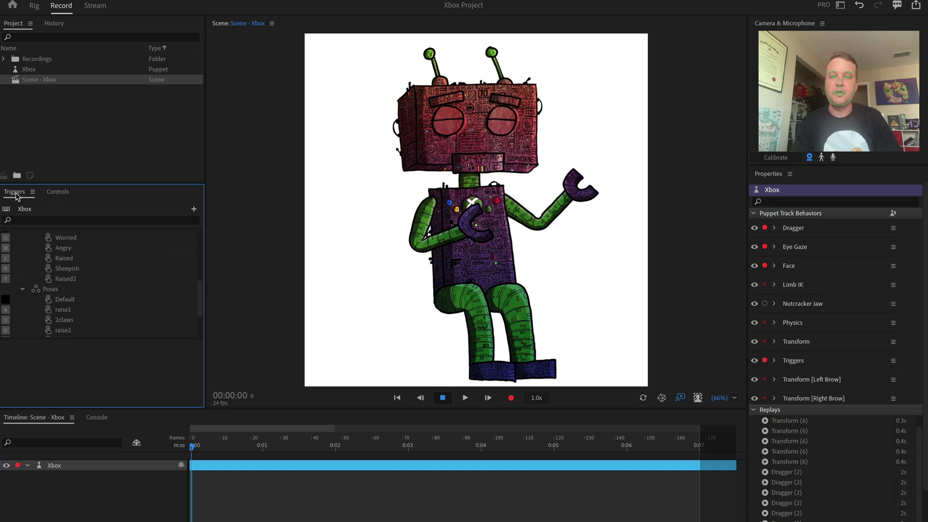
- Record a roughly four-second take of the robot's arm and face performance
{"action": "left_click", "coordinate": [511, 397]}
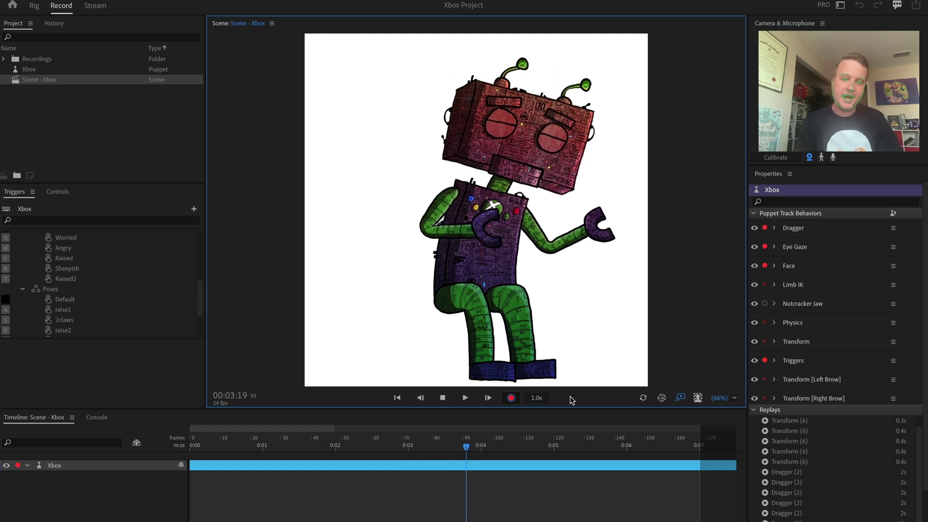
{"action": "key", "text": "space"}
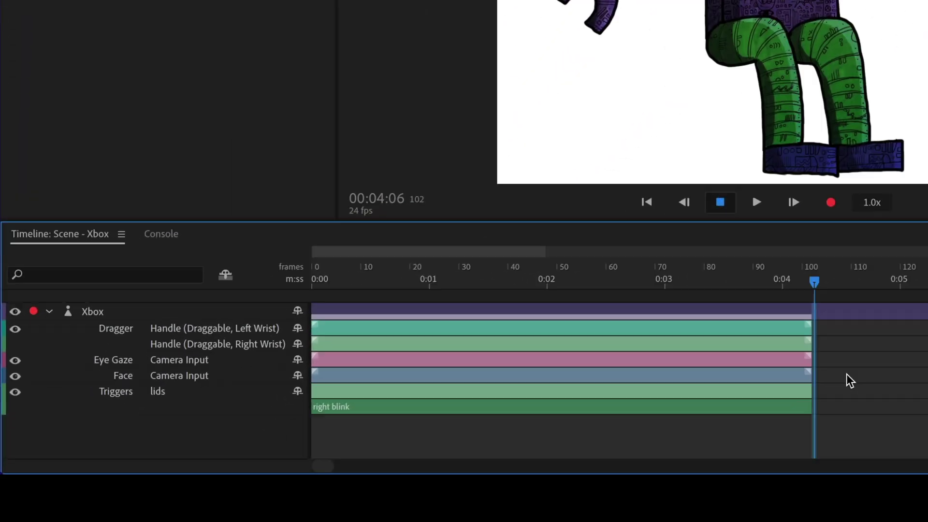
- Fade out the ends of the four take 2 clips from about frame 92, then reselect them
{"action": "left_click_drag", "start_coordinate": [520, 506], "coordinate": [462, 478]}
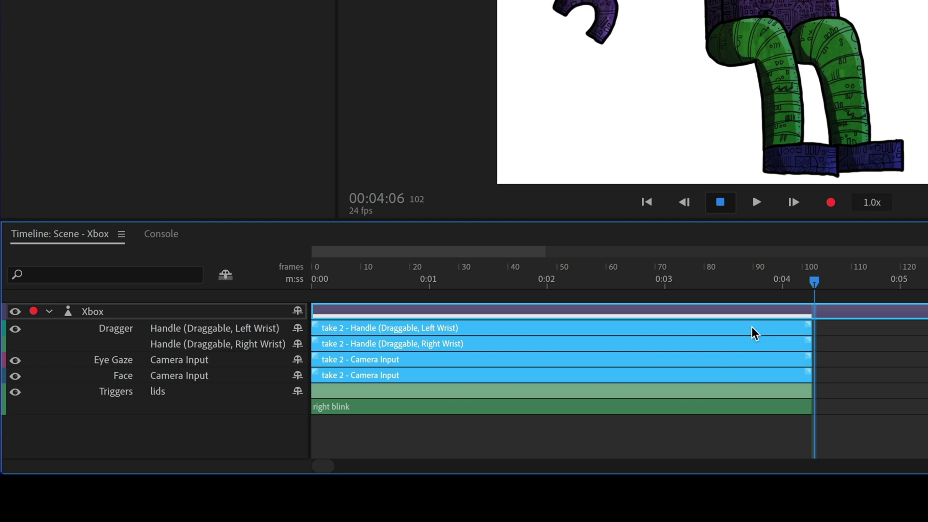
{"action": "left_click_drag", "start_coordinate": [807, 324], "coordinate": [764, 323]}
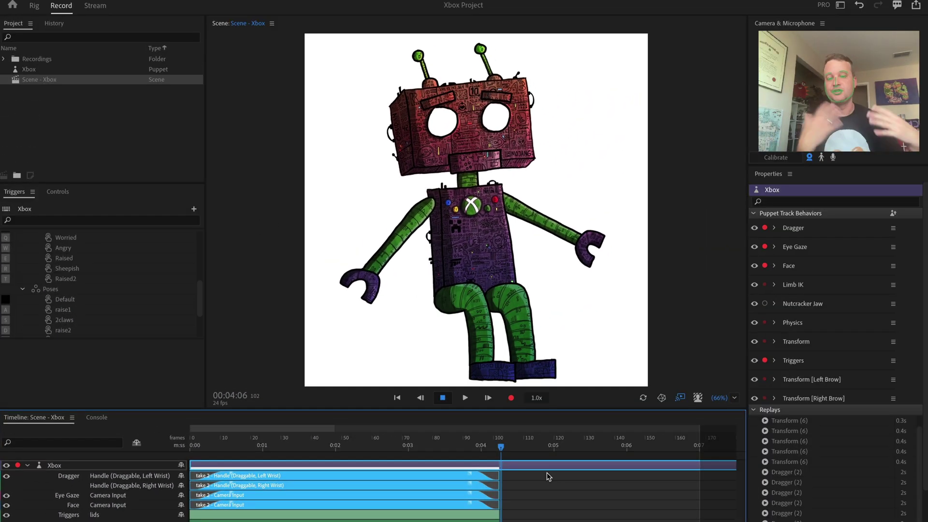
{"action": "left_click", "coordinate": [555, 505]}
{"action": "key", "text": "Home"}
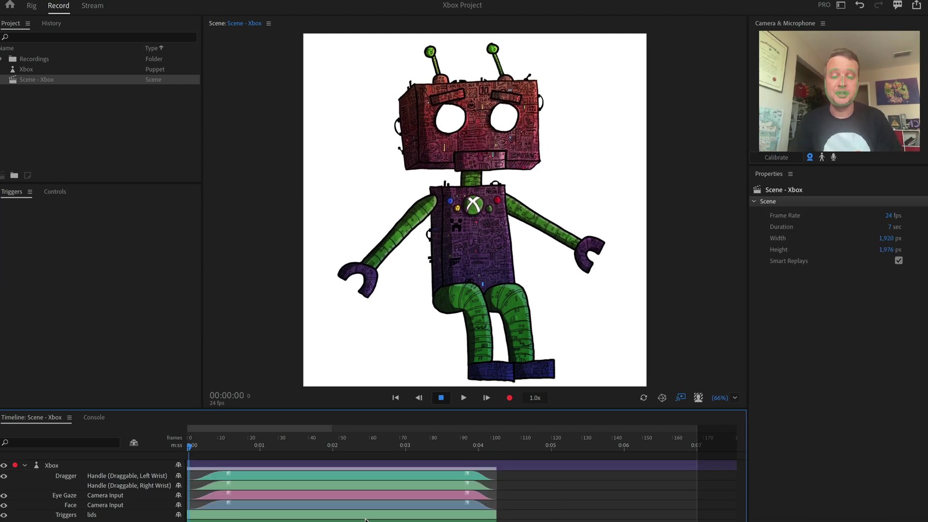
{"action": "left_click", "coordinate": [236, 477]}
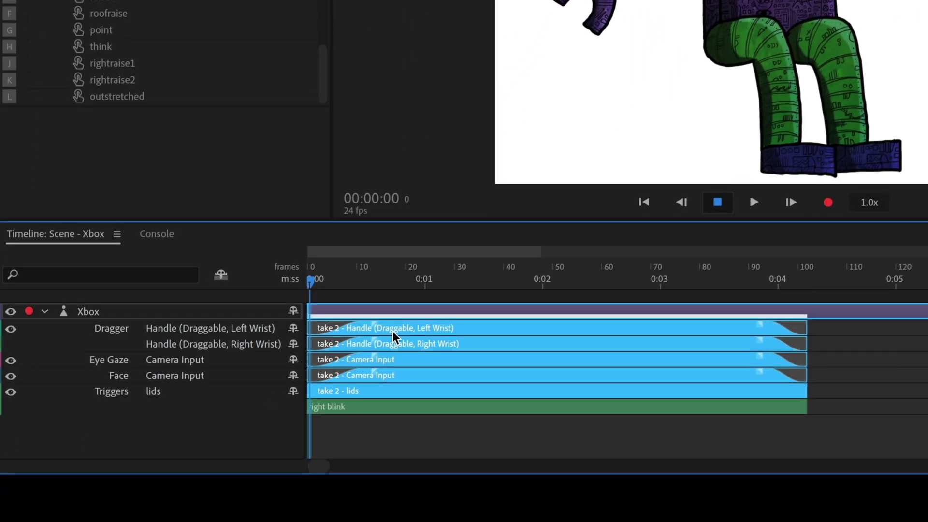
- Create a 4.3s replay and trigger from the selected take 2 clips and show the Replays list
{"action": "right_click", "coordinate": [508, 347]}
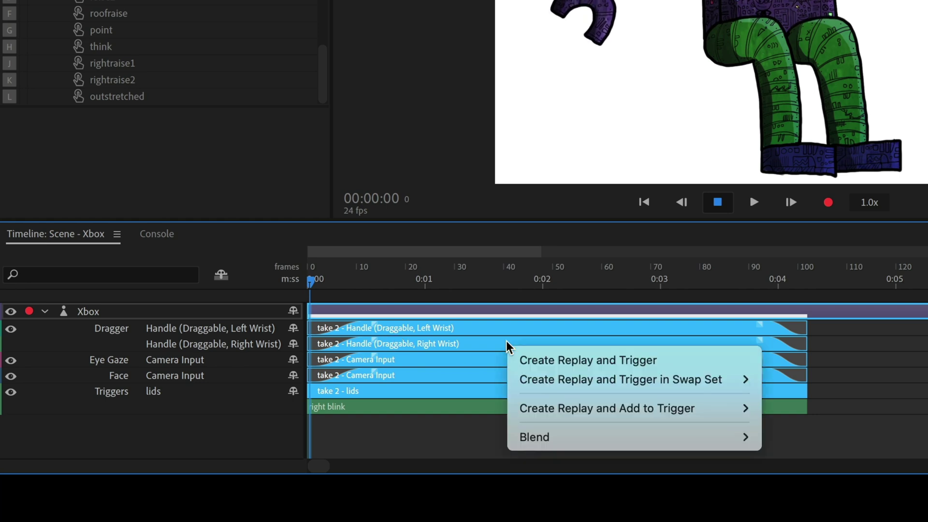
{"action": "left_click", "coordinate": [723, 360]}
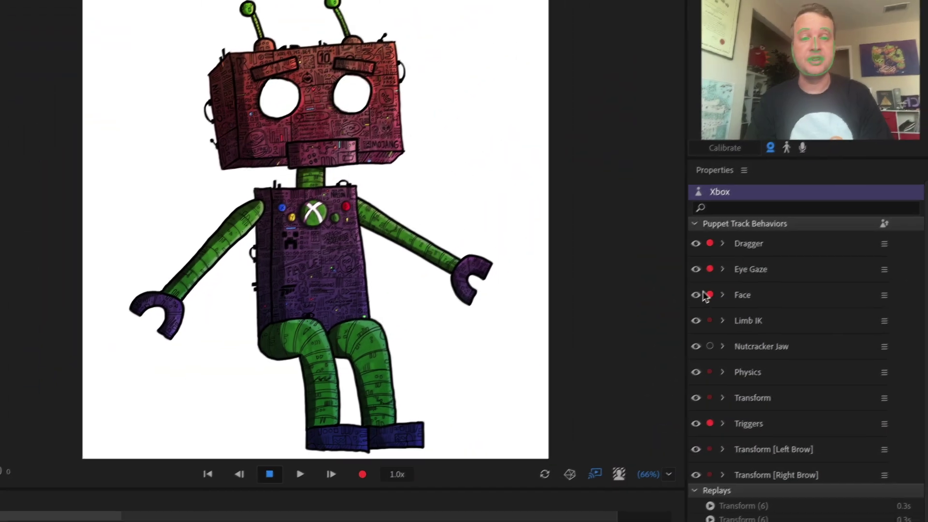
{"action": "left_click", "coordinate": [695, 223]}
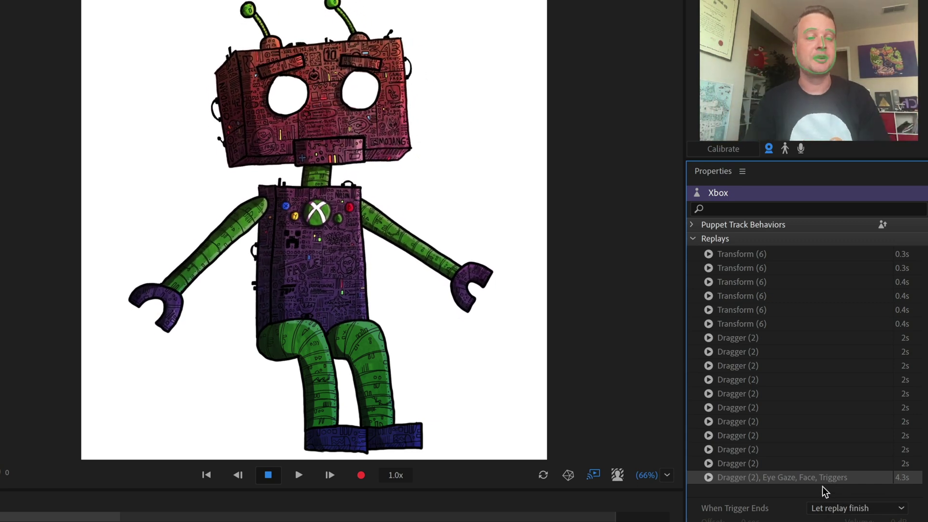
- Rename the new replay 'dance' and set When Trigger Ends to Stop / Sustain replay
{"action": "double_click", "coordinate": [821, 478]}
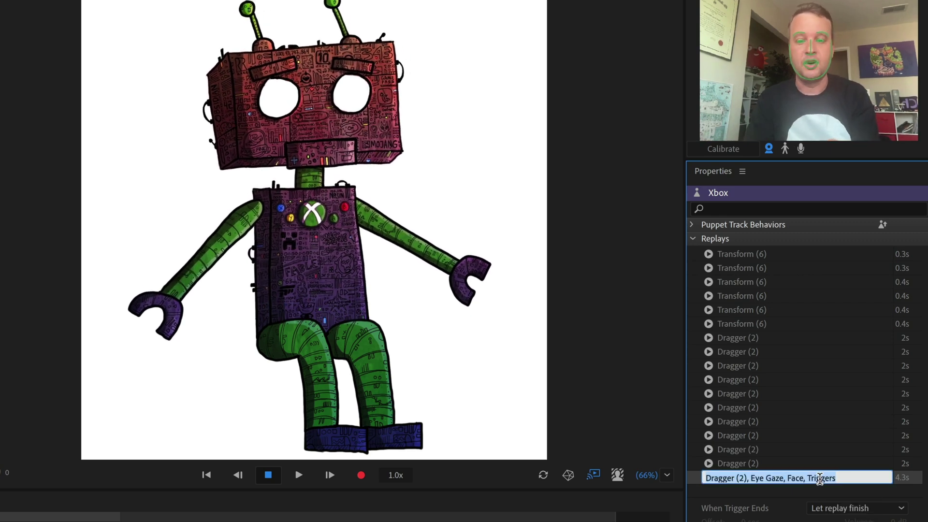
{"action": "type", "text": "dance"}
{"action": "key", "text": "Return"}
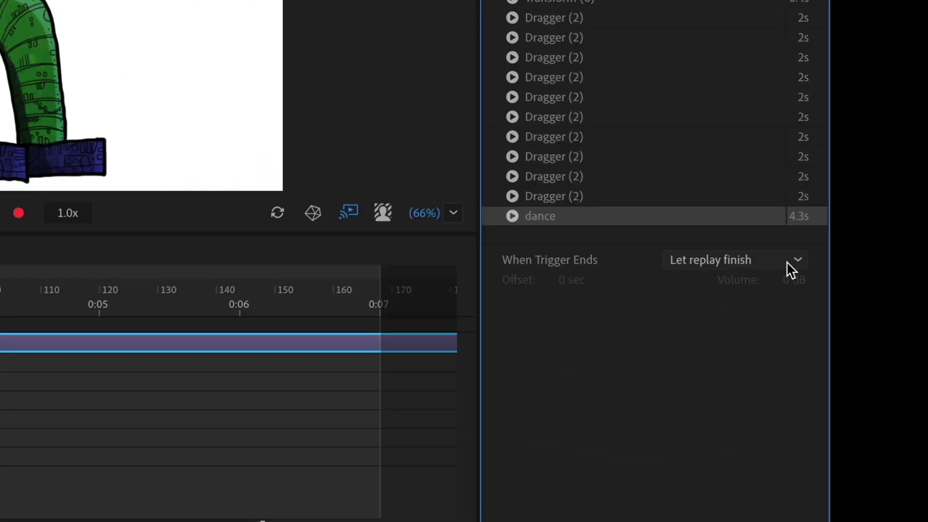
{"action": "left_click", "coordinate": [903, 508]}
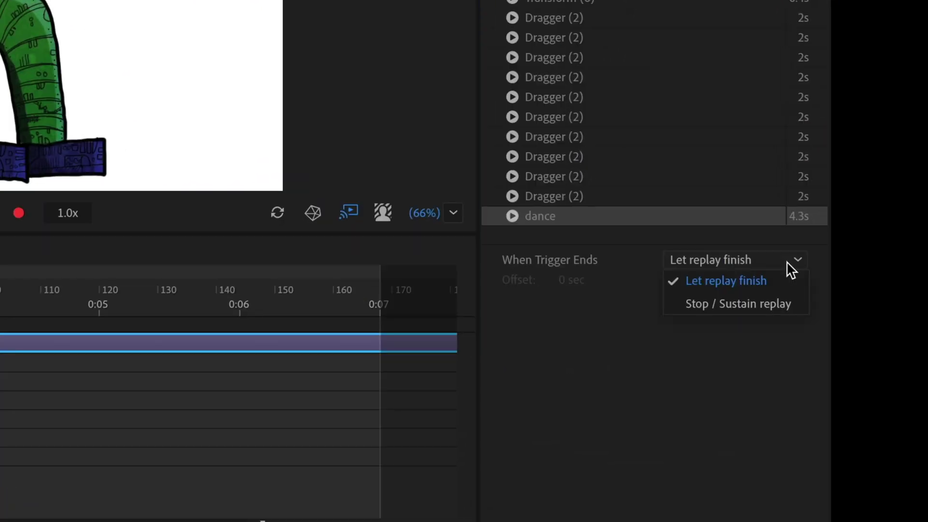
{"action": "left_click", "coordinate": [770, 304]}
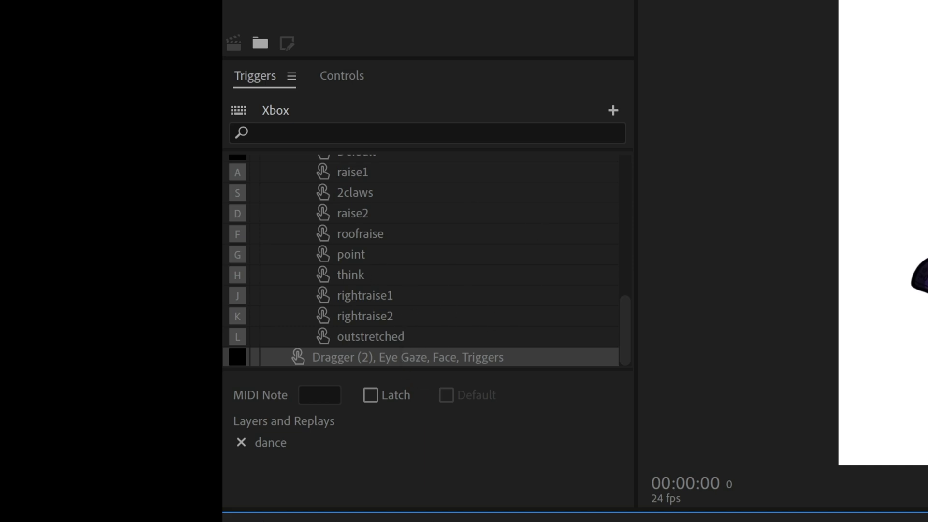
- Rename the combined replay trigger 'dance', assign key M with Latch on, and test it
{"action": "left_click", "coordinate": [445, 361]}
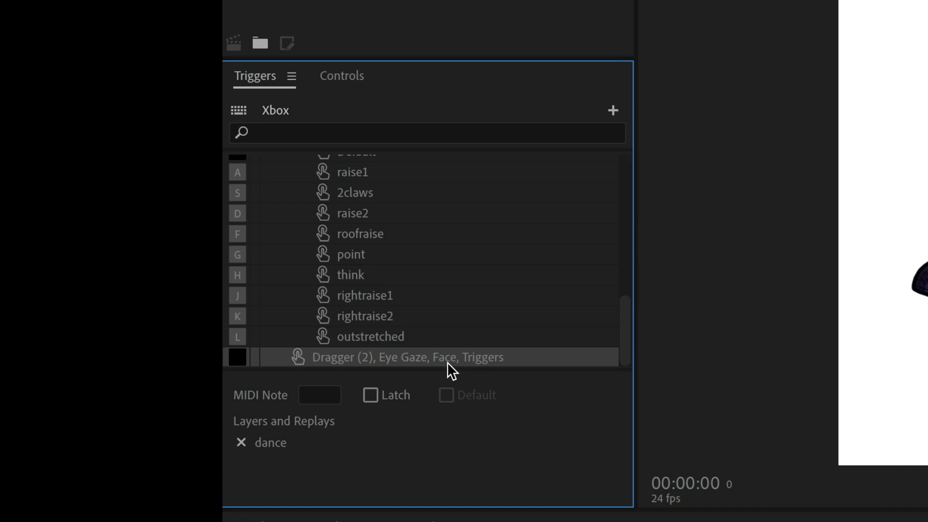
{"action": "double_click", "coordinate": [447, 361]}
{"action": "type", "text": "dance"}
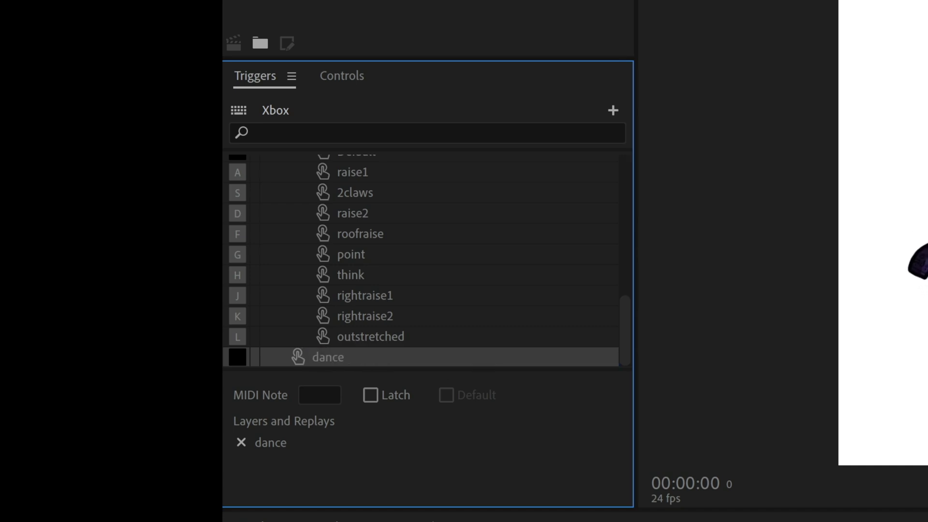
{"action": "scroll", "coordinate": [292, 306], "scroll_direction": "up", "scroll_amount": 2}
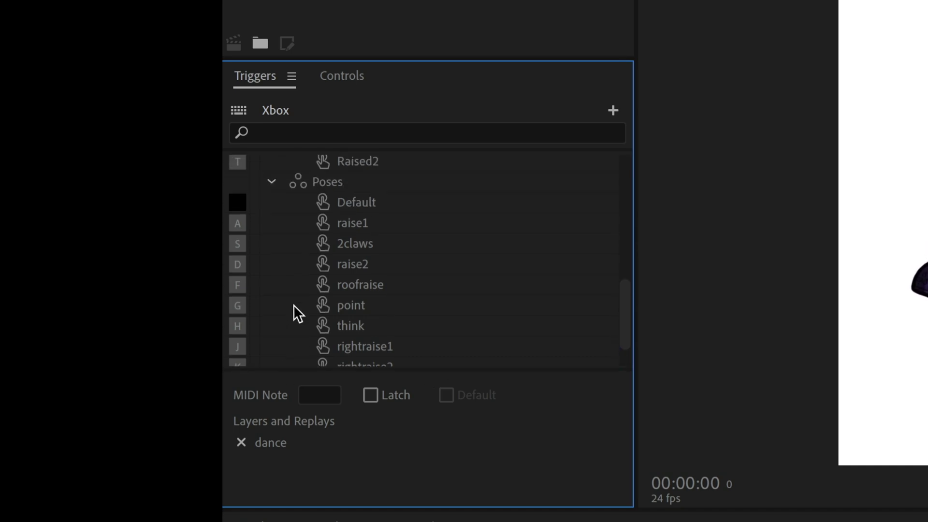
{"action": "scroll", "coordinate": [294, 305], "scroll_direction": "down", "scroll_amount": 2}
{"action": "key", "text": "m"}
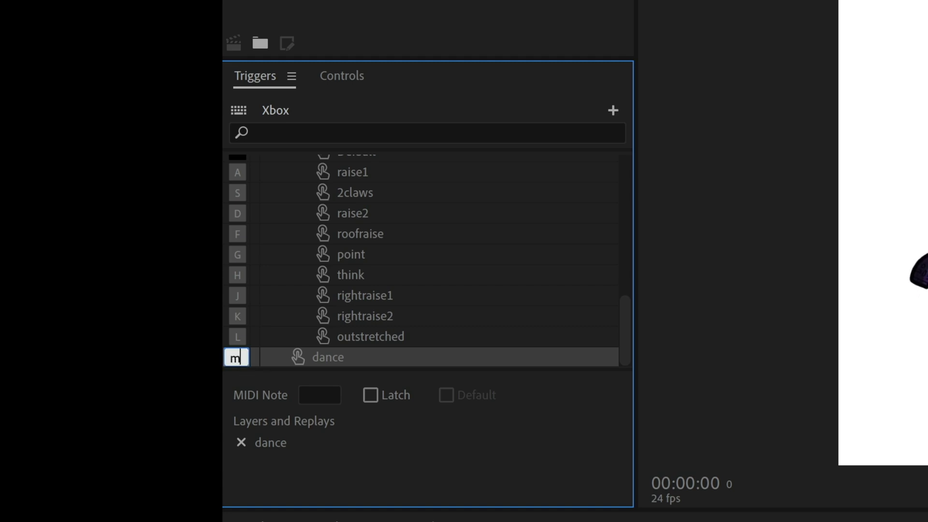
{"action": "left_click", "coordinate": [370, 395]}
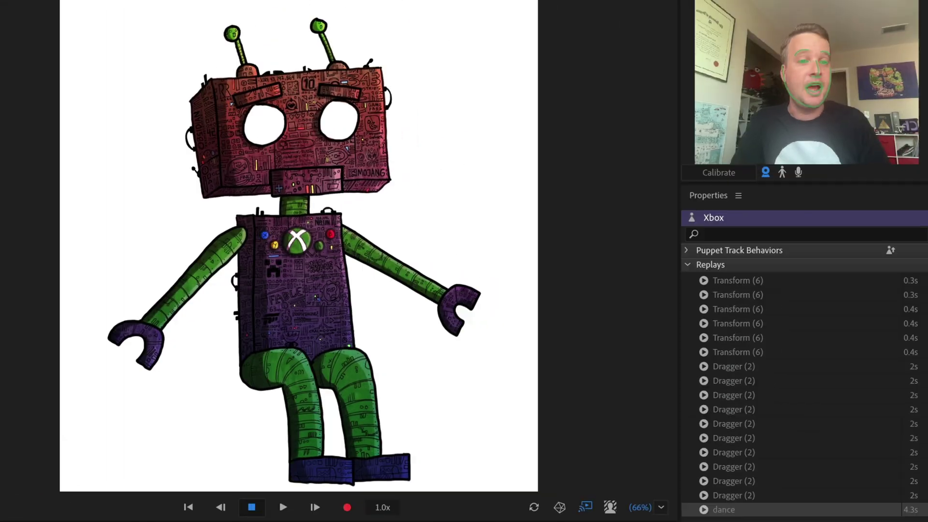
{"action": "key", "text": "m"}
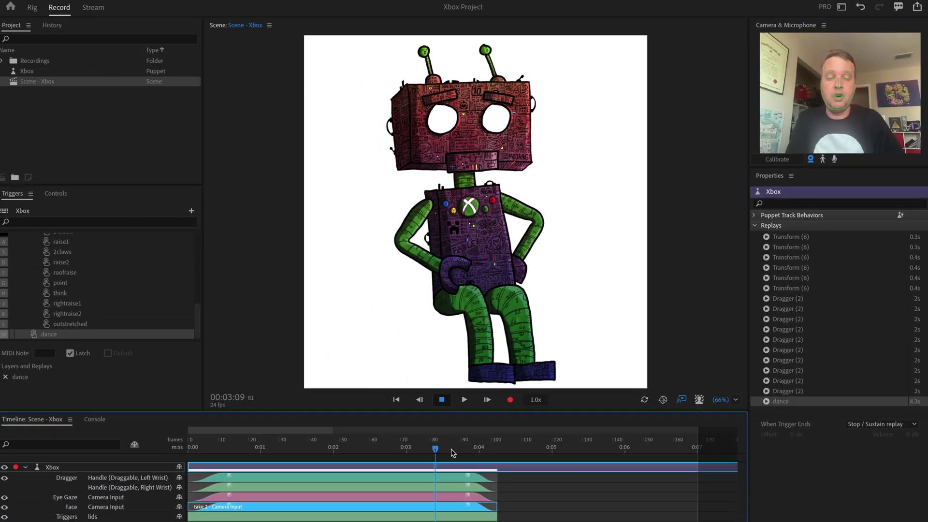
- Scrub to frame 120, then select all recorded takes with Ctrl+A and delete them
{"action": "left_click_drag", "start_coordinate": [353, 514], "coordinate": [475, 514]}
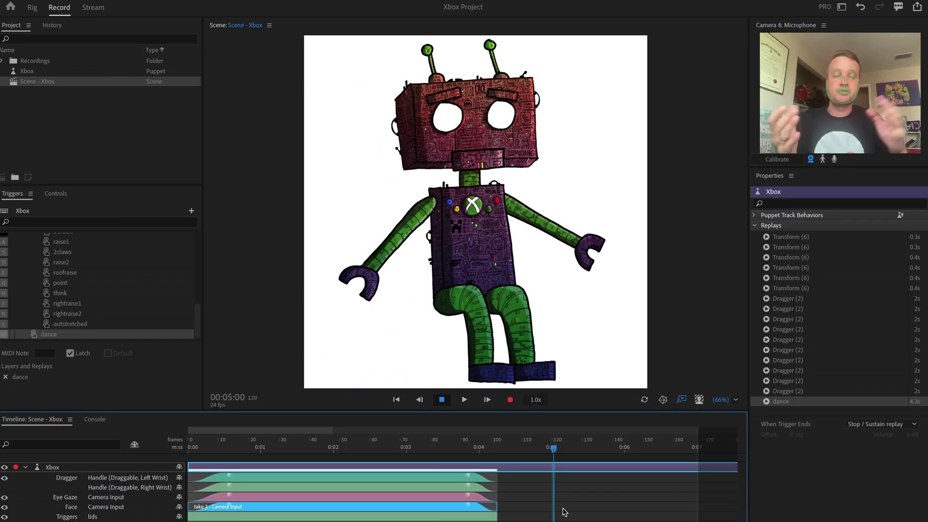
{"action": "left_click", "coordinate": [363, 285]}
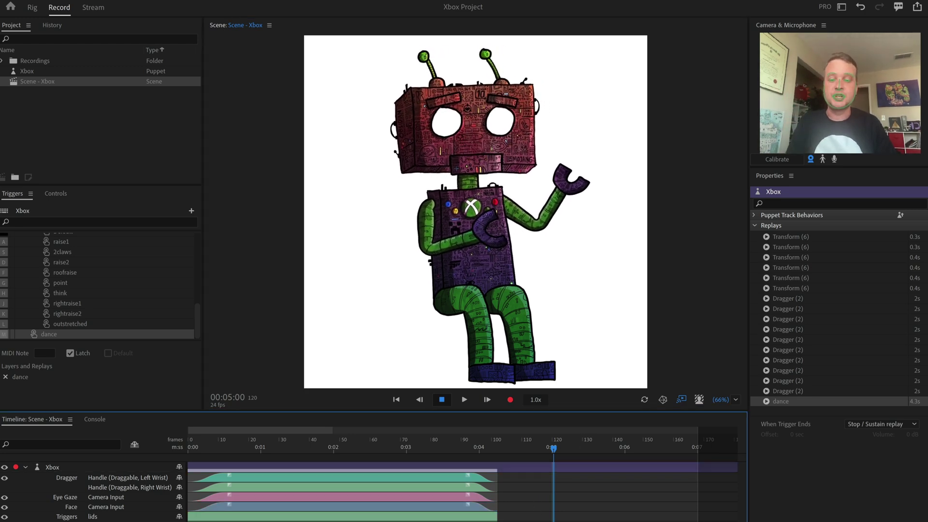
{"action": "key", "text": "ctrl+a"}
{"action": "key", "text": "Delete"}
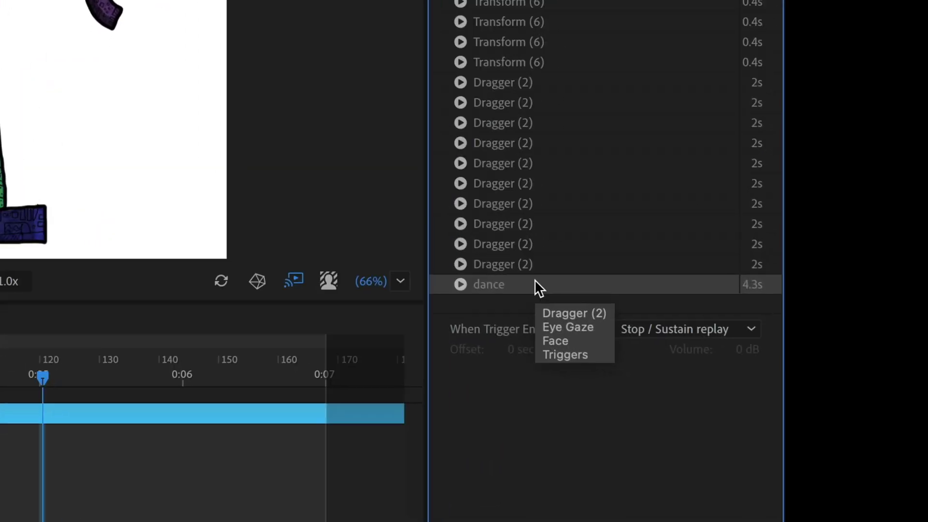
- Open the dance replay from the Replays list in its Edit Replay: Xbox - dance scene
{"action": "right_click", "coordinate": [535, 279]}
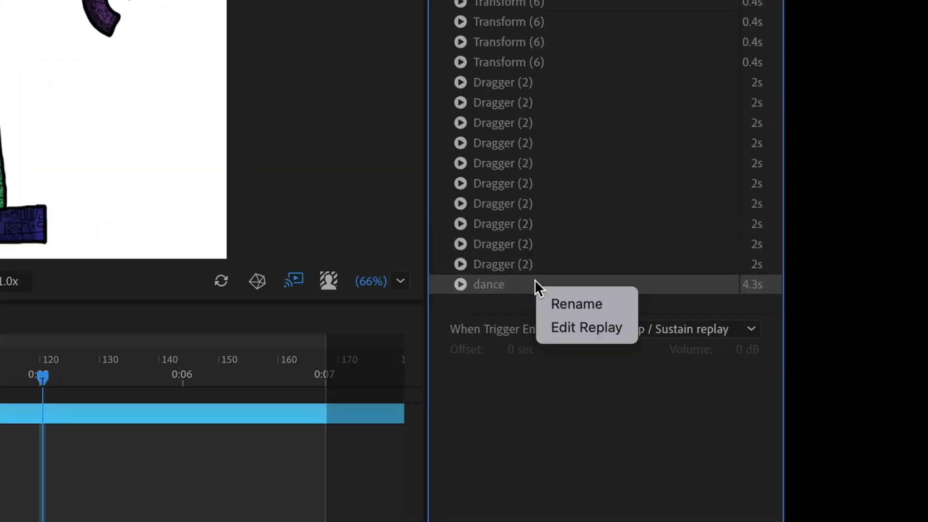
{"action": "left_click", "coordinate": [576, 320]}
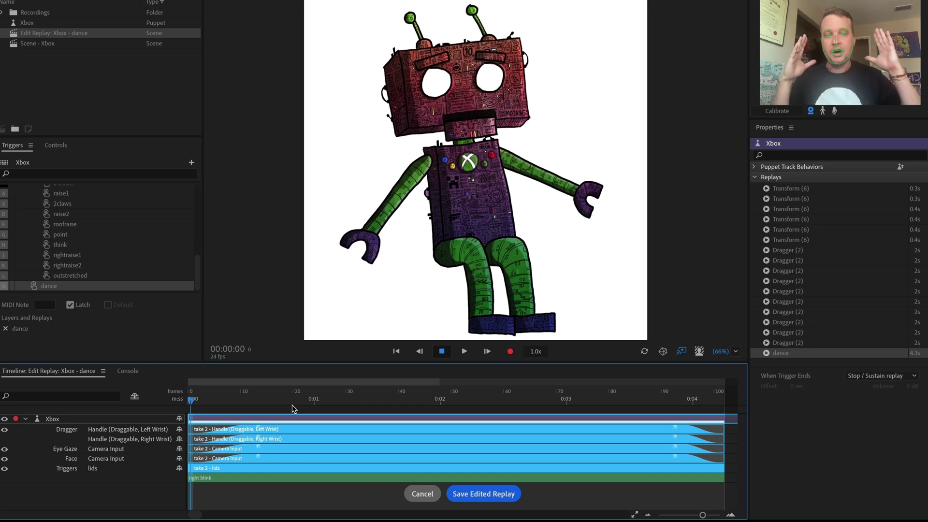
- Trim the left and right wrist Dragger takes so they end before the other takes
{"action": "left_click", "coordinate": [53, 419]}
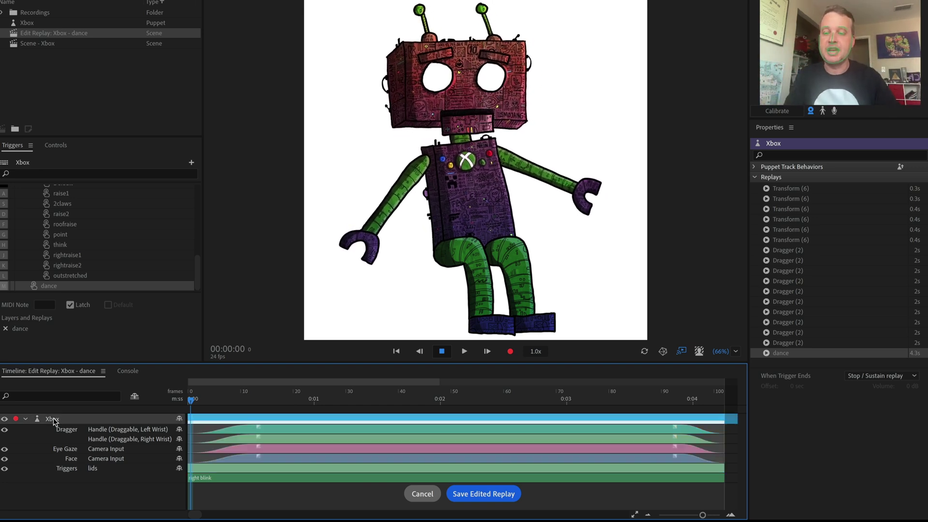
{"action": "left_click", "coordinate": [441, 471]}
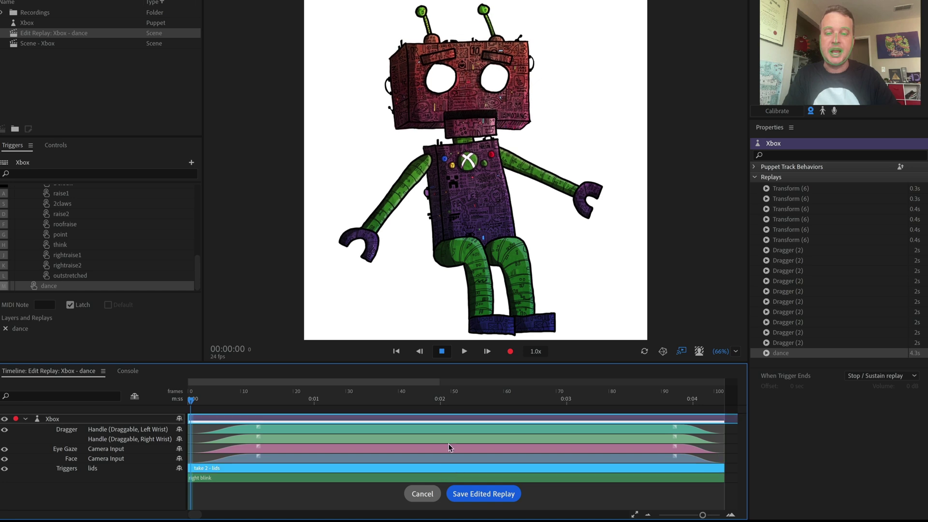
{"action": "left_click", "coordinate": [392, 429]}
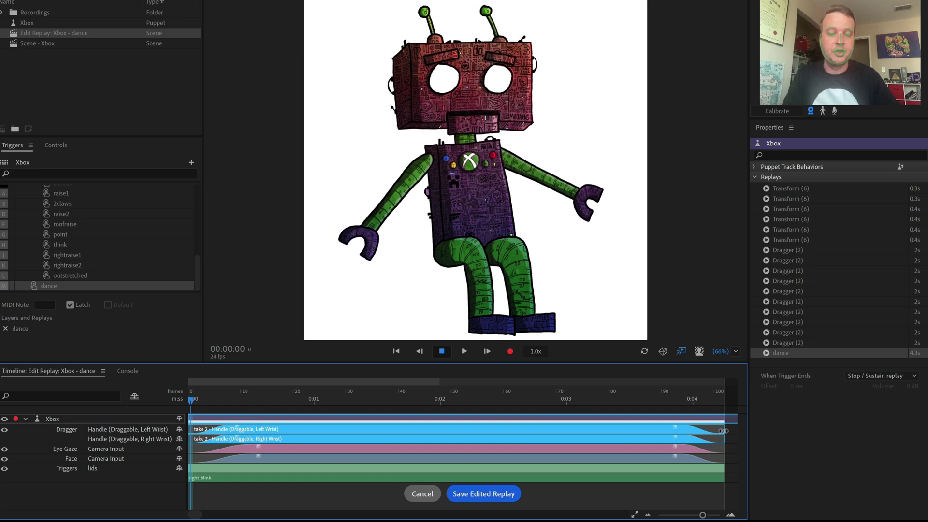
{"action": "left_click_drag", "start_coordinate": [723, 430], "coordinate": [664, 430]}
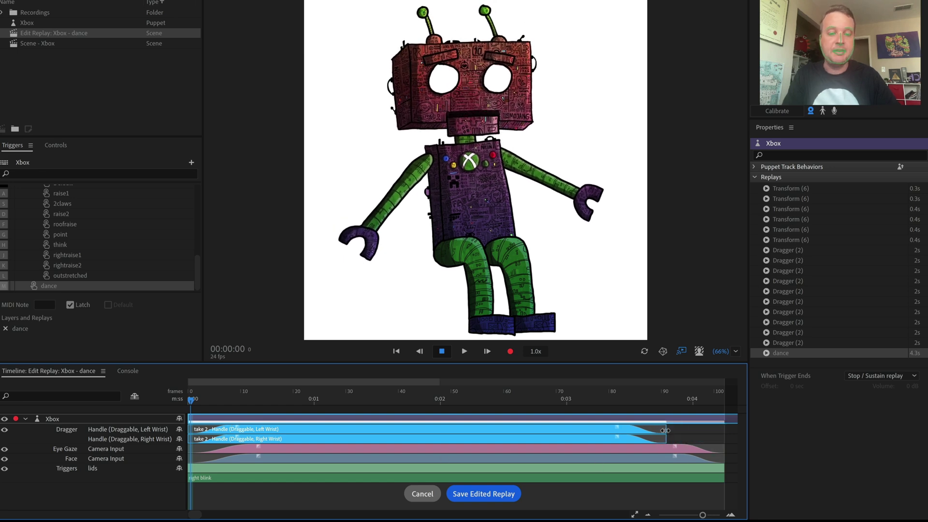
{"action": "left_click", "coordinate": [649, 461]}
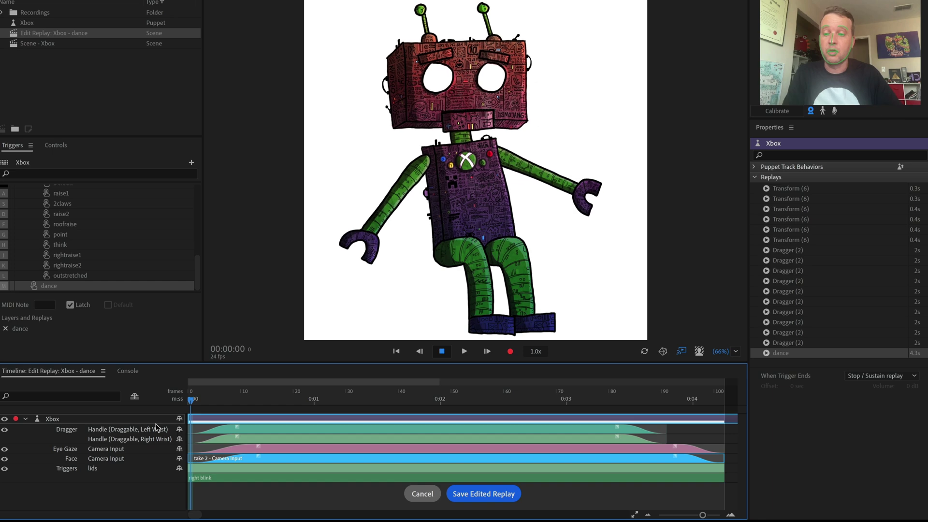
{"action": "left_click", "coordinate": [139, 421]}
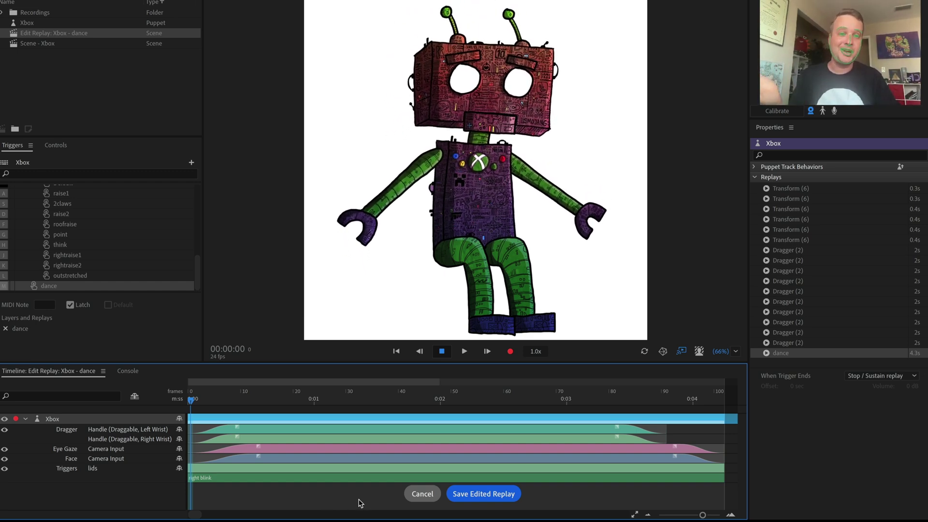
- Save the edited 4.3s dance replay and return to Scene - Xbox
{"action": "left_click", "coordinate": [505, 495]}
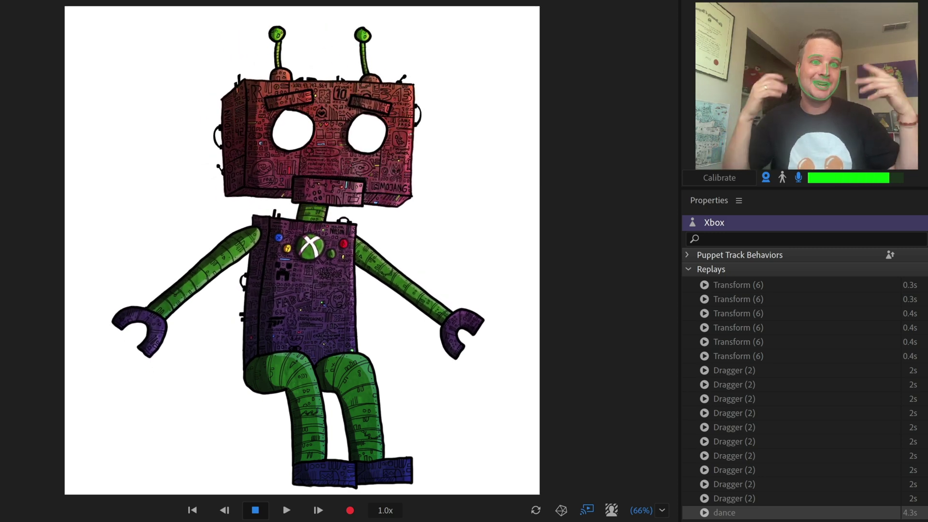
{"action": "left_click", "coordinate": [705, 285]}
{"action": "left_click", "coordinate": [705, 299]}
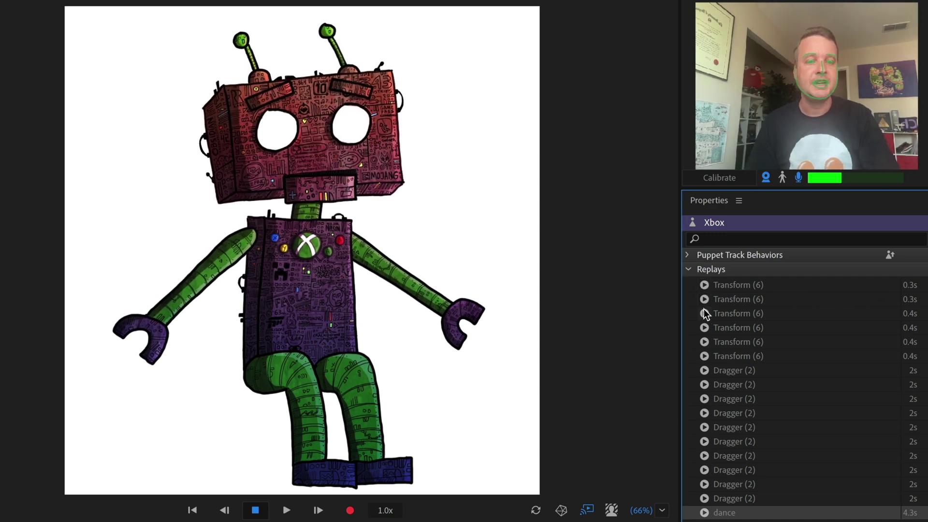
{"action": "left_click", "coordinate": [704, 311]}
{"action": "left_click", "coordinate": [706, 327]}
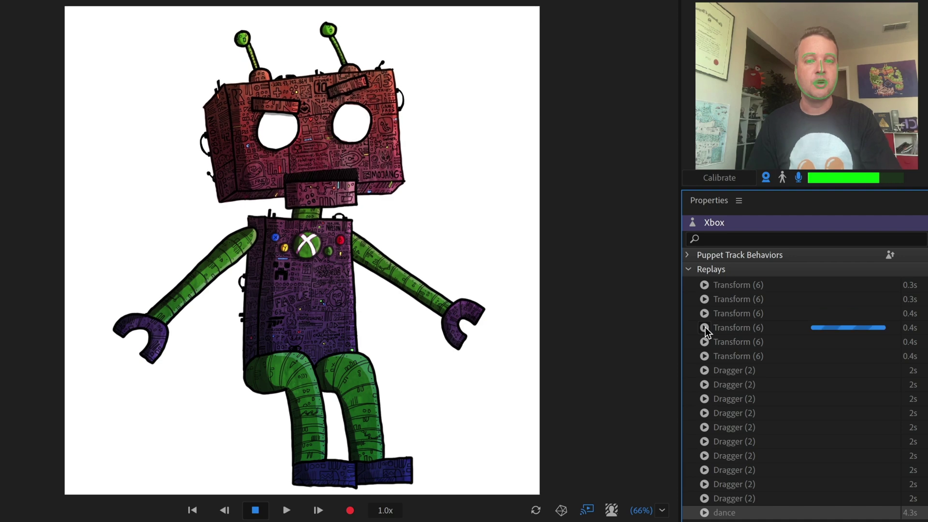
{"action": "left_click", "coordinate": [705, 342]}
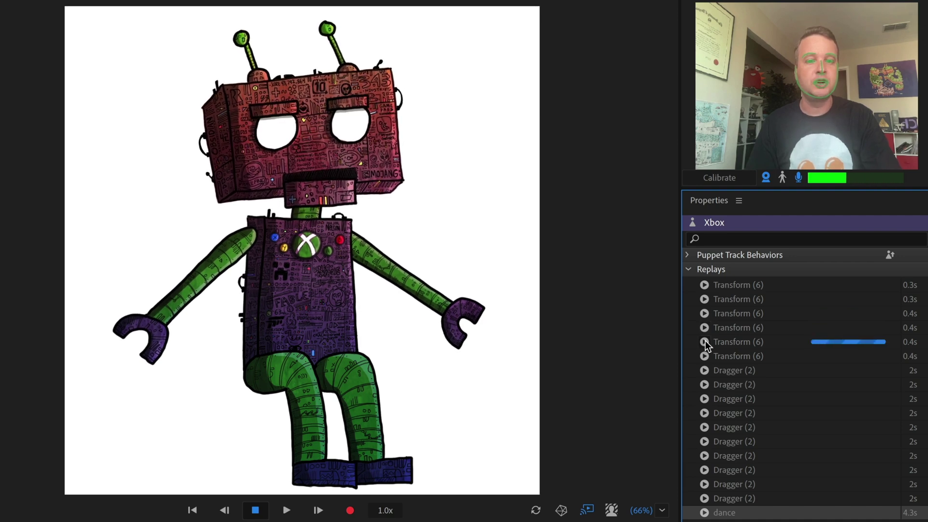
{"action": "left_click", "coordinate": [706, 353]}
{"action": "left_click", "coordinate": [706, 340]}
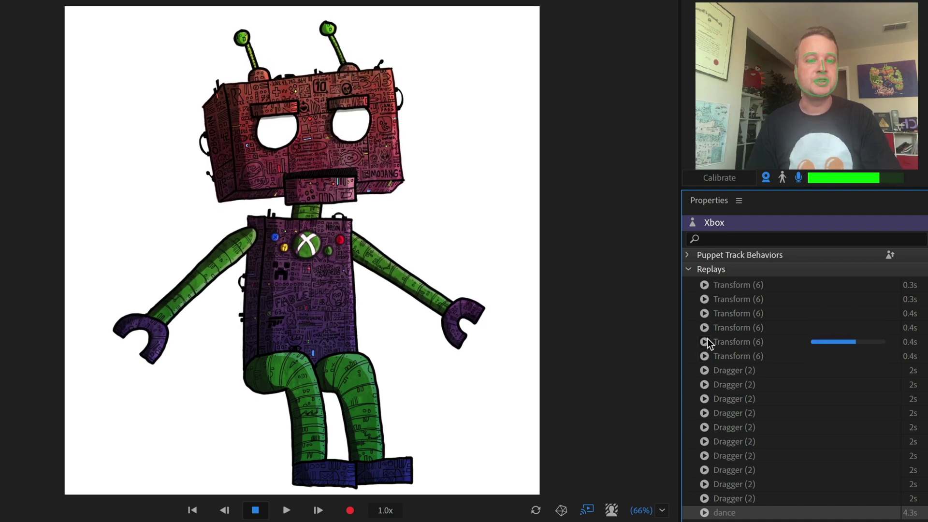
{"action": "left_click", "coordinate": [706, 327]}
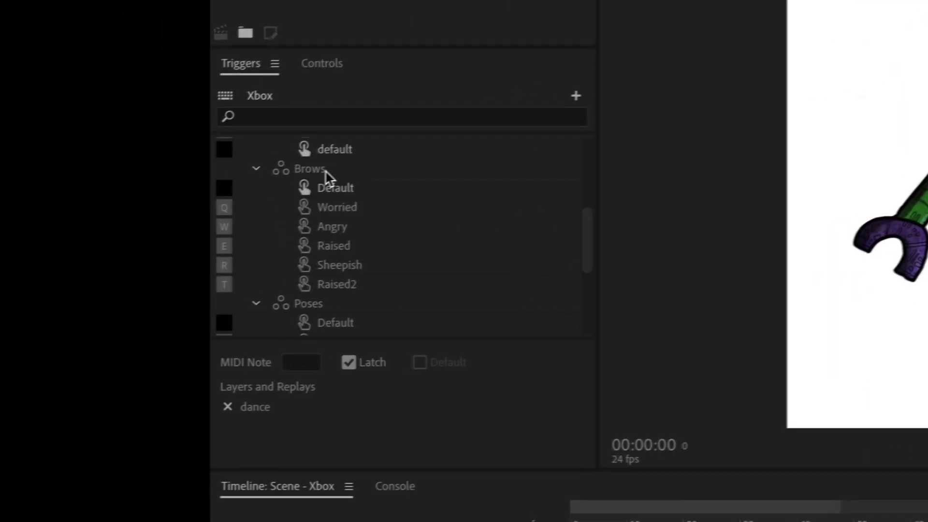
{"action": "left_click", "coordinate": [324, 169]}
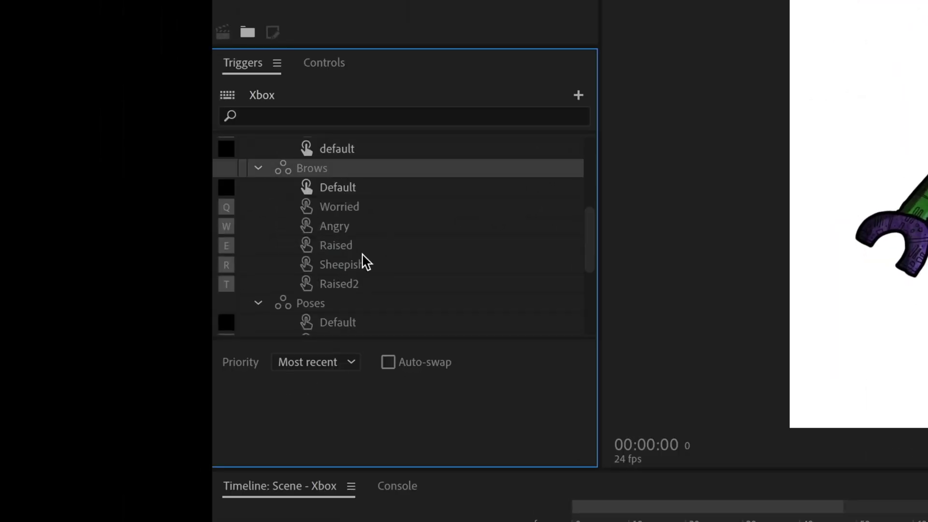